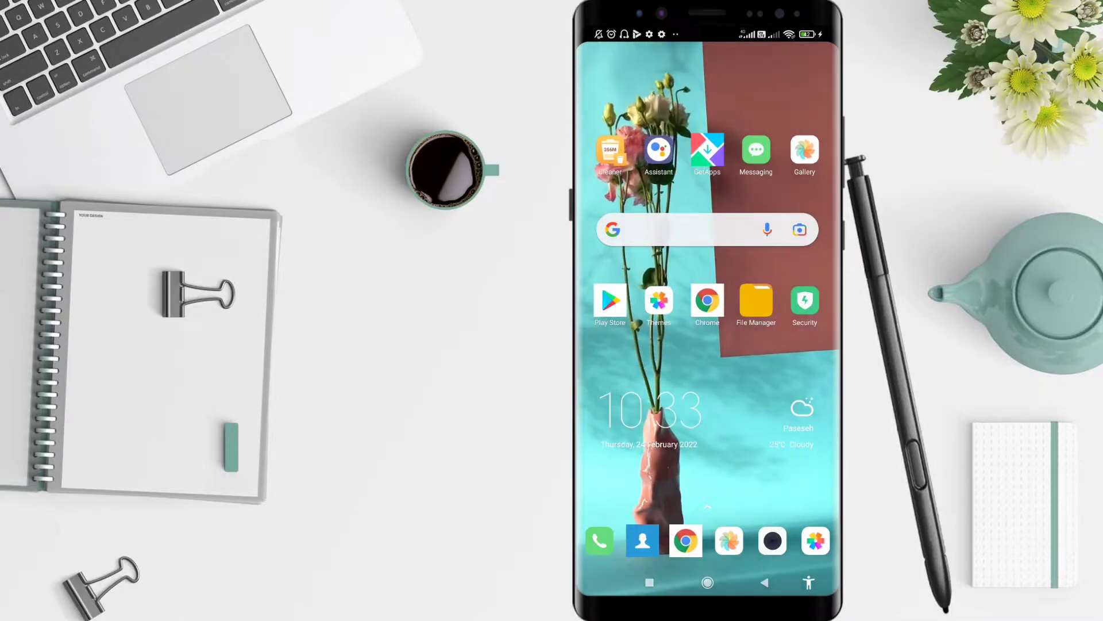
Launch the Twitch app from the Android app drawer
{"action": "left_click", "coordinate": [657, 424]}
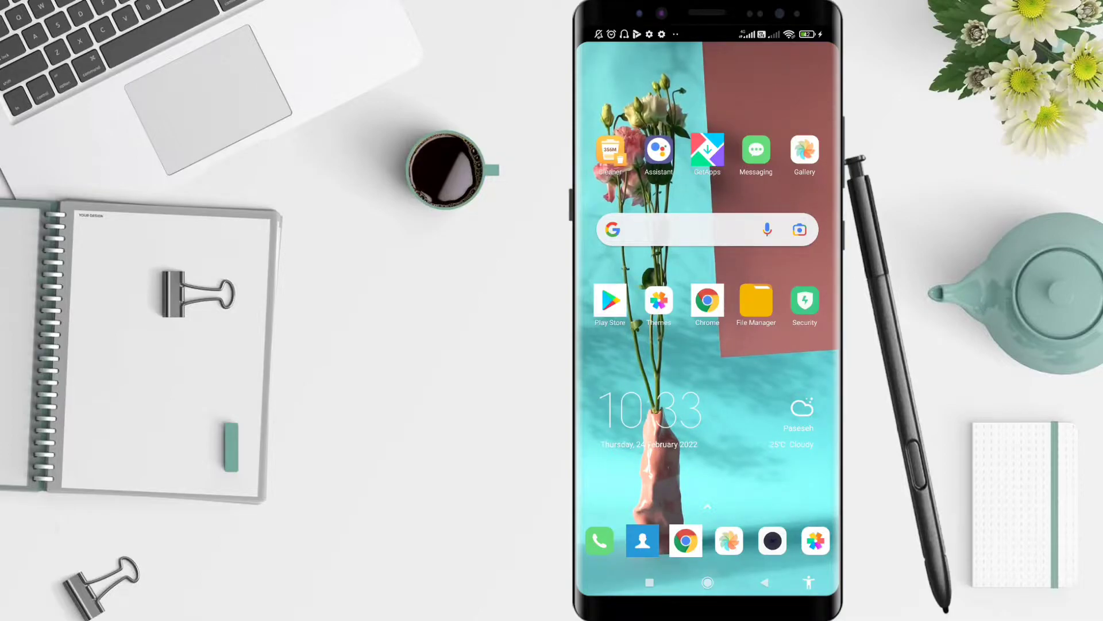
{"action": "left_click_drag", "start_coordinate": [658, 388], "coordinate": [658, 202]}
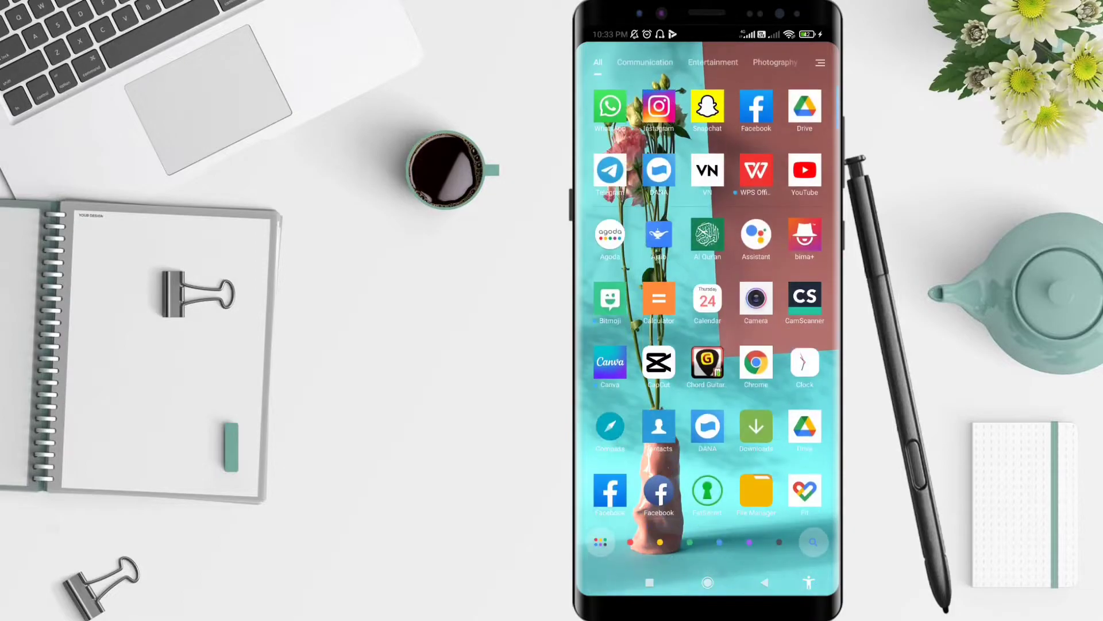
{"action": "scroll", "coordinate": [707, 302], "scroll_direction": "down", "scroll_amount": 5}
{"action": "scroll", "coordinate": [707, 302], "scroll_direction": "down", "scroll_amount": 4}
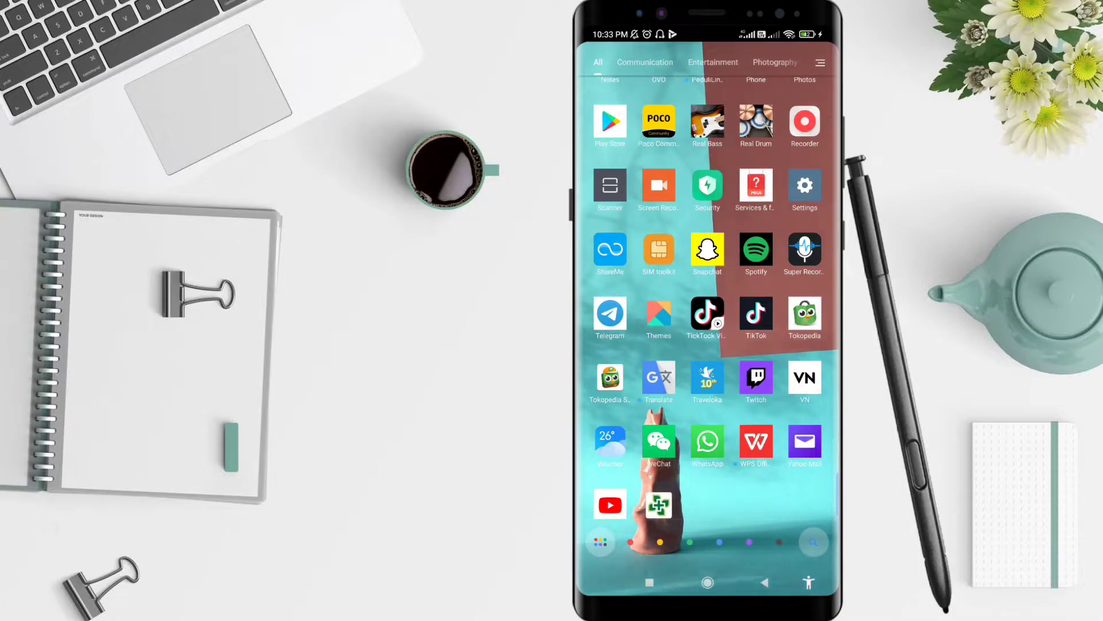
{"action": "left_click", "coordinate": [746, 372]}
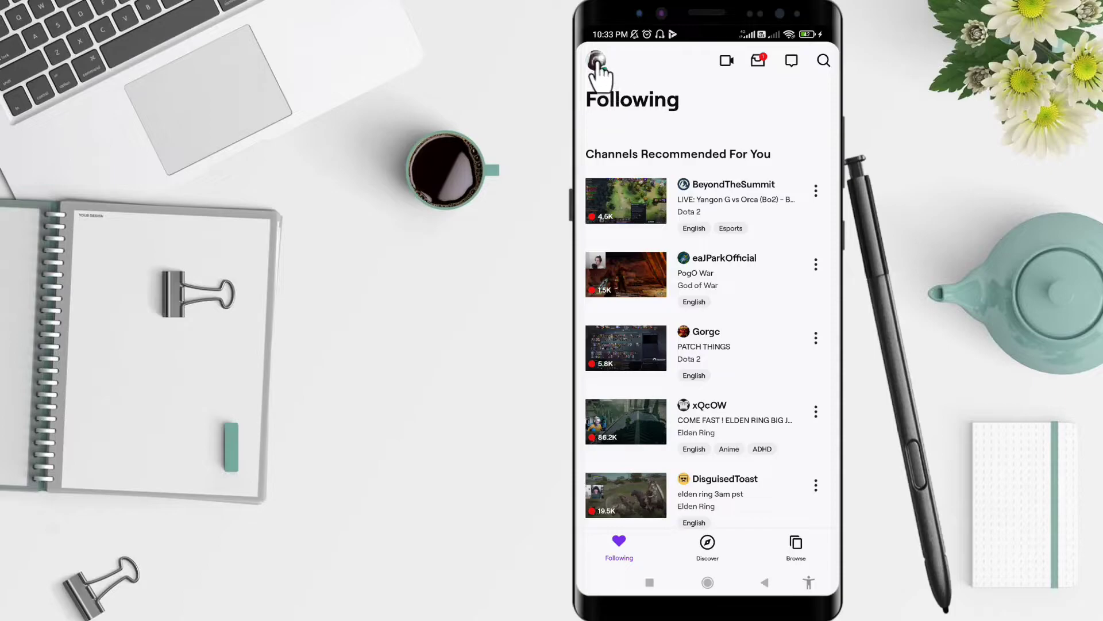
Go from the Following screen's profile avatar into the Account menu
{"action": "left_click", "coordinate": [597, 62]}
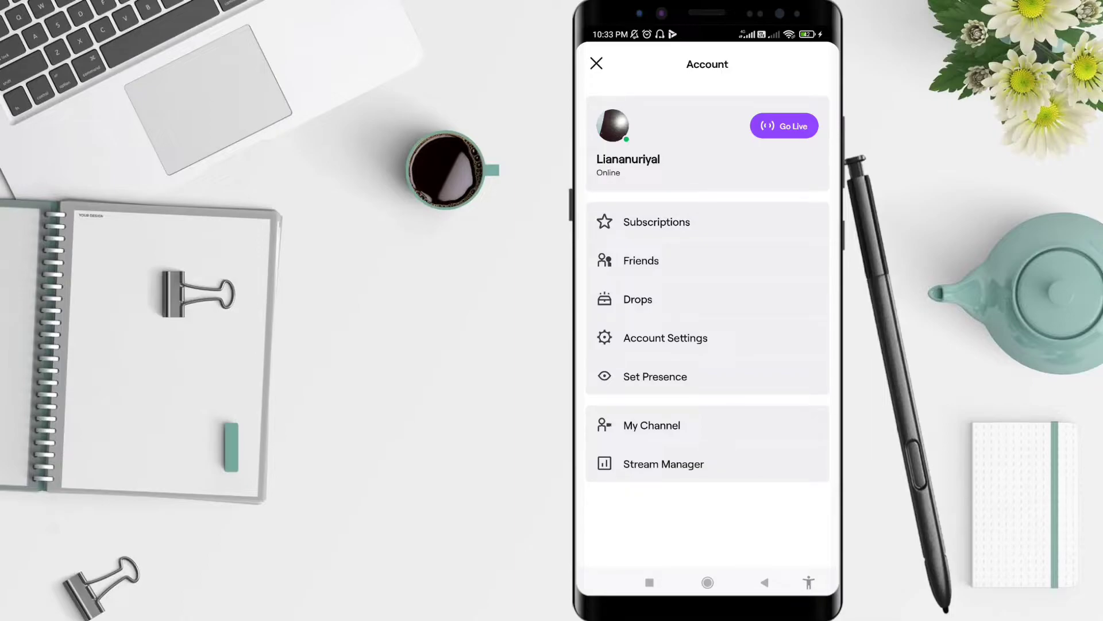
{"action": "left_click", "coordinate": [671, 337]}
Reach the Preferences page via Account Settings, showing the background-audio options
{"action": "left_click", "coordinate": [672, 338]}
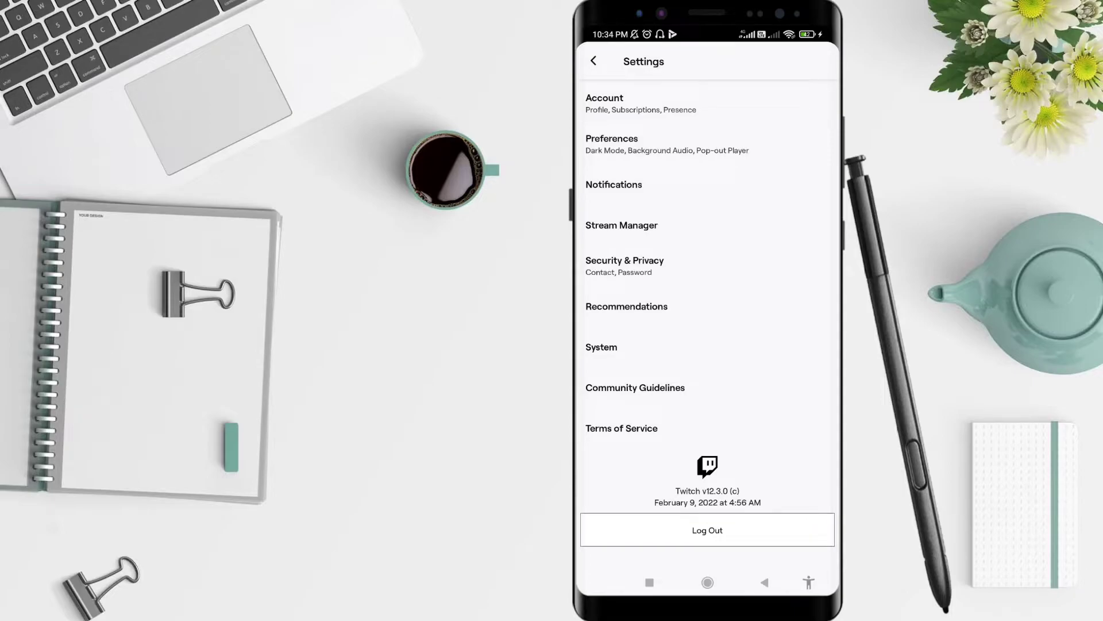
{"action": "left_click", "coordinate": [608, 143]}
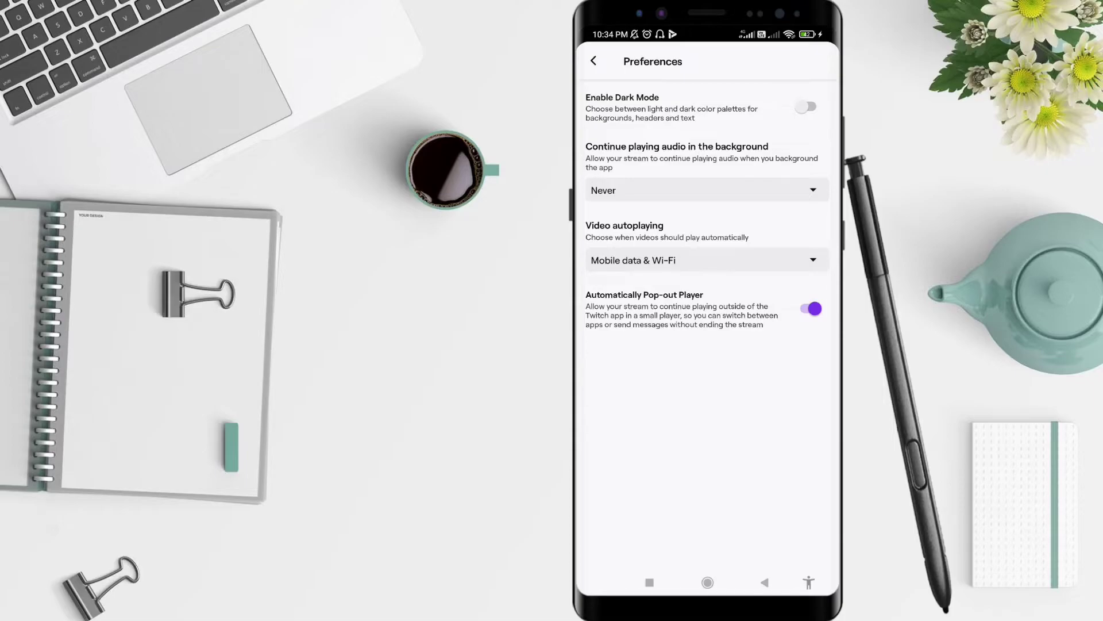
Set 'Continue playing audio in the background' to Always
{"action": "left_click", "coordinate": [606, 183]}
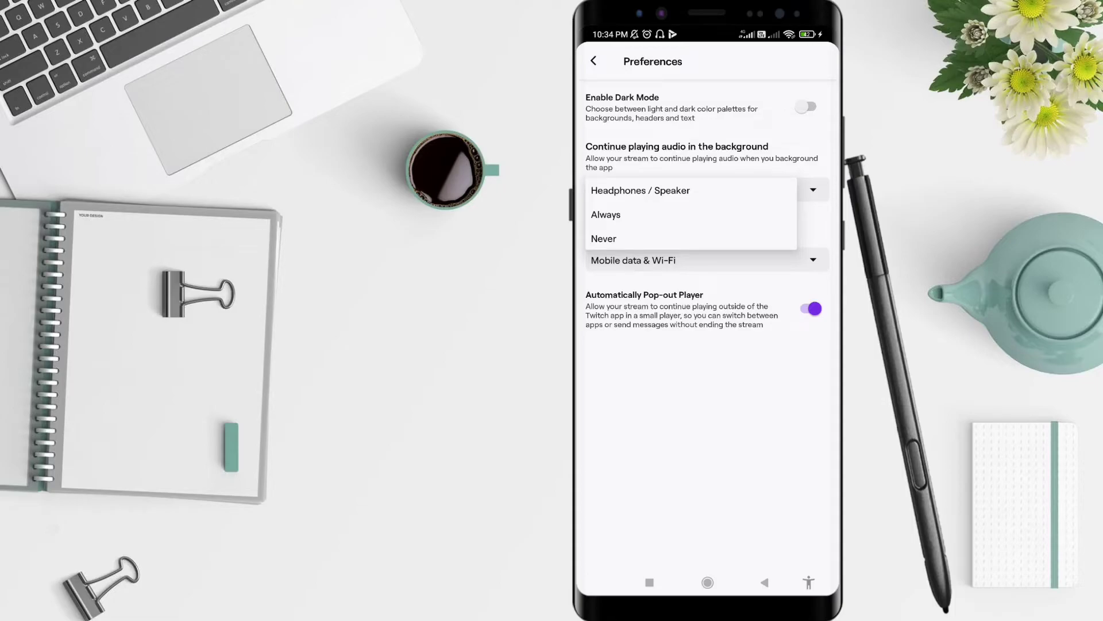
{"action": "left_click", "coordinate": [607, 215]}
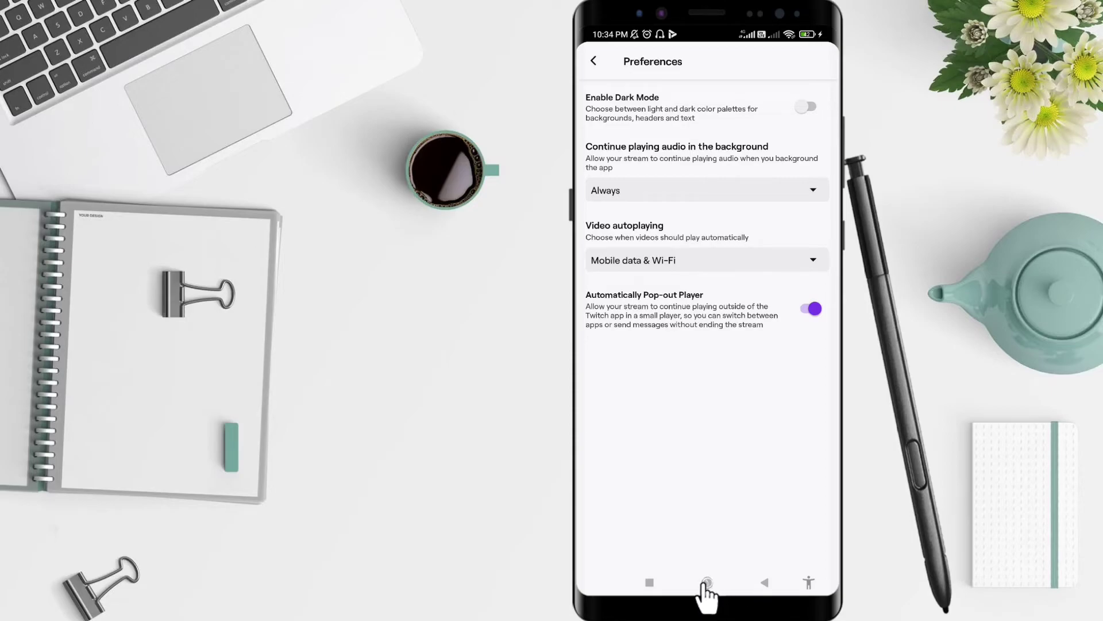
Return to the Android home screen, leaving background audio set to Always
{"action": "left_click", "coordinate": [708, 584]}
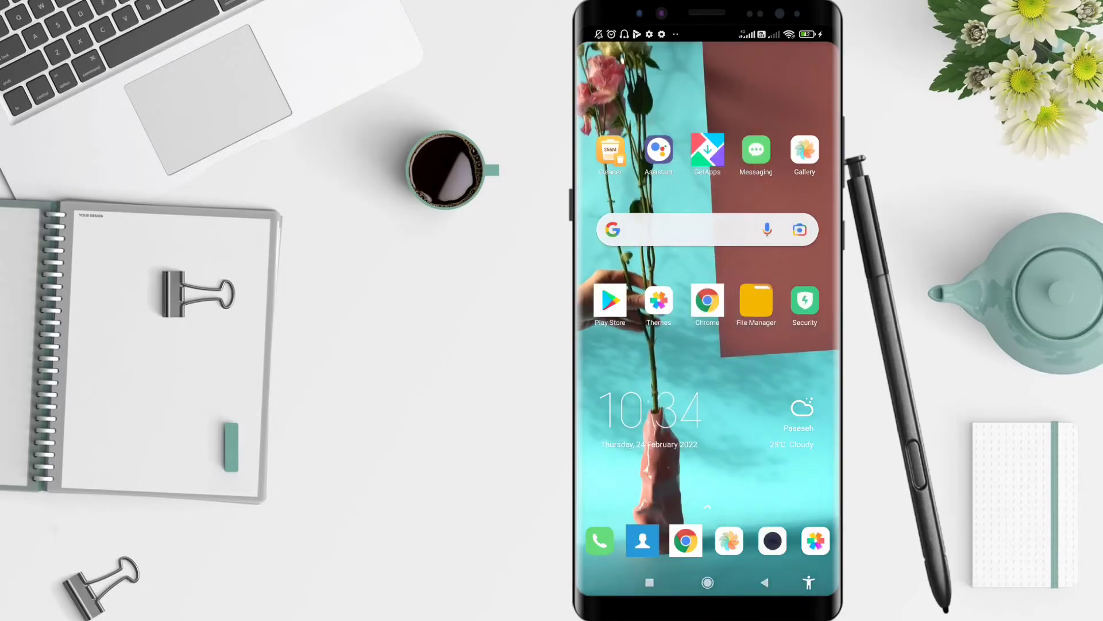